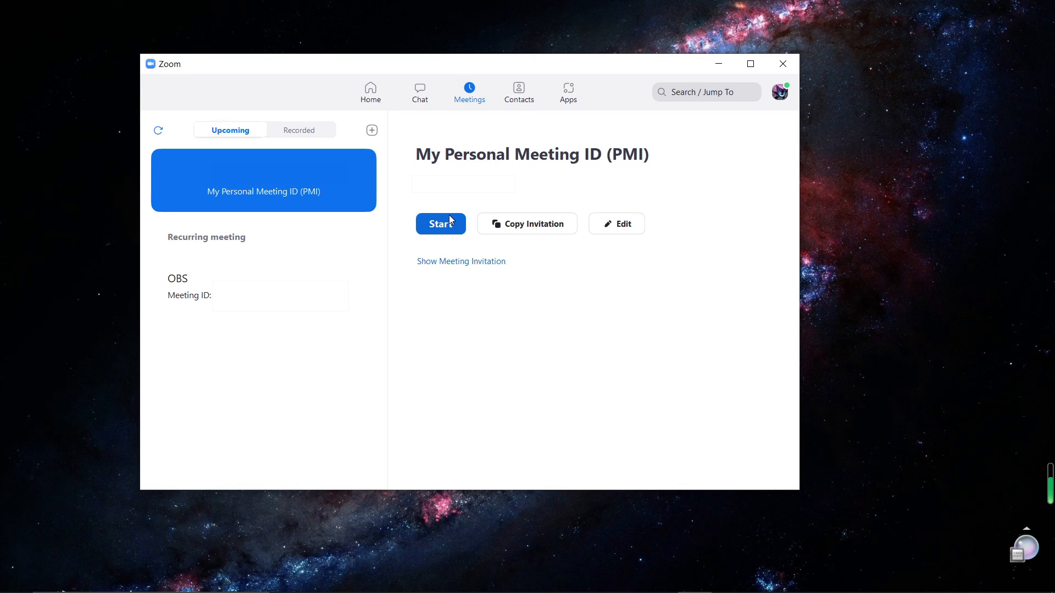
# Start the personal Zoom meeting and set the phone's virtual background to solid green after trying Blur.
pyautogui.click(441, 224)
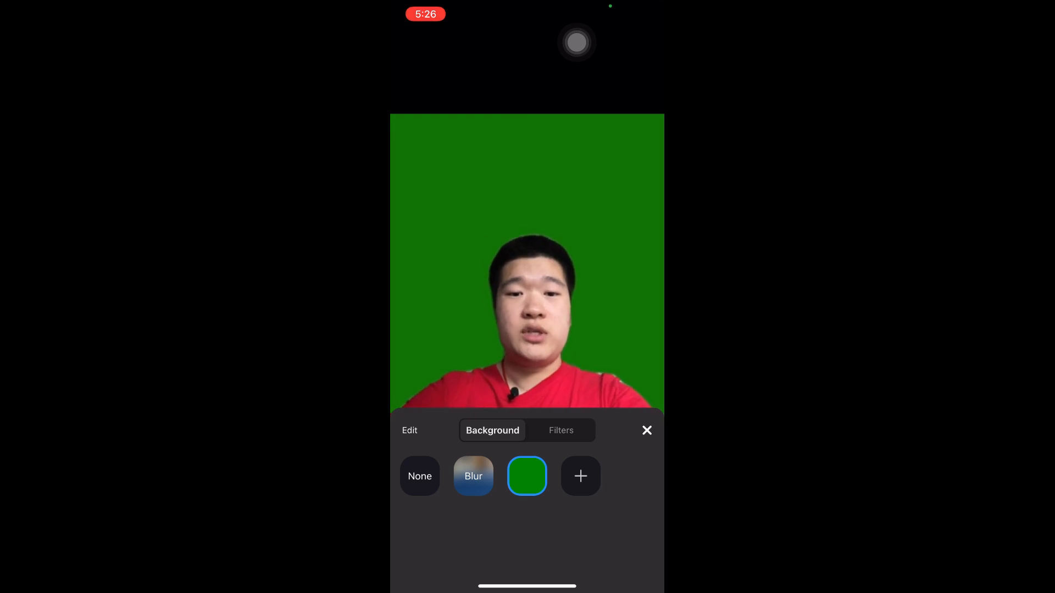
pyautogui.click(473, 476)
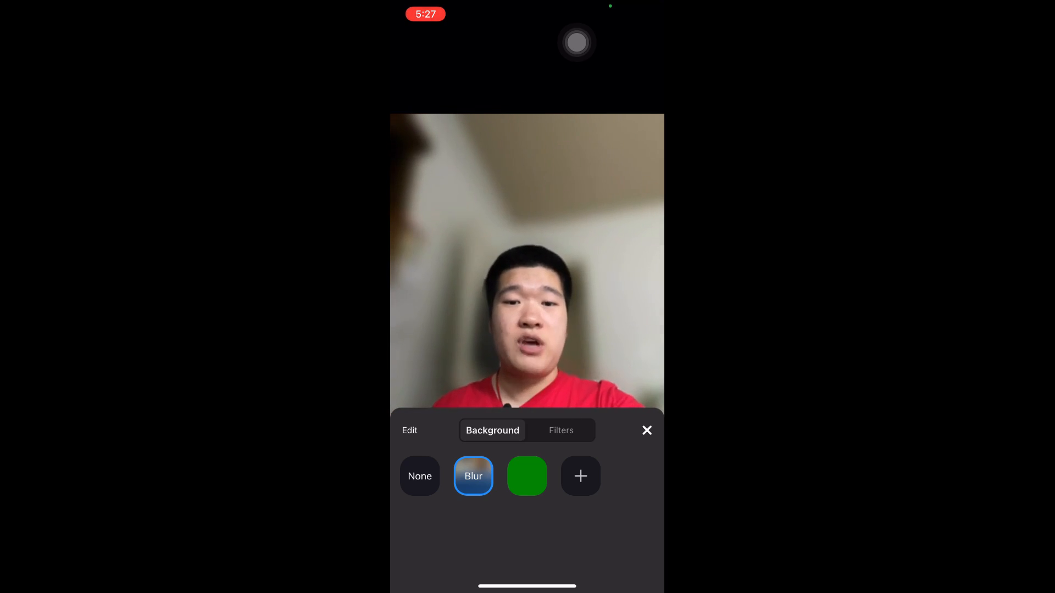
pyautogui.click(527, 476)
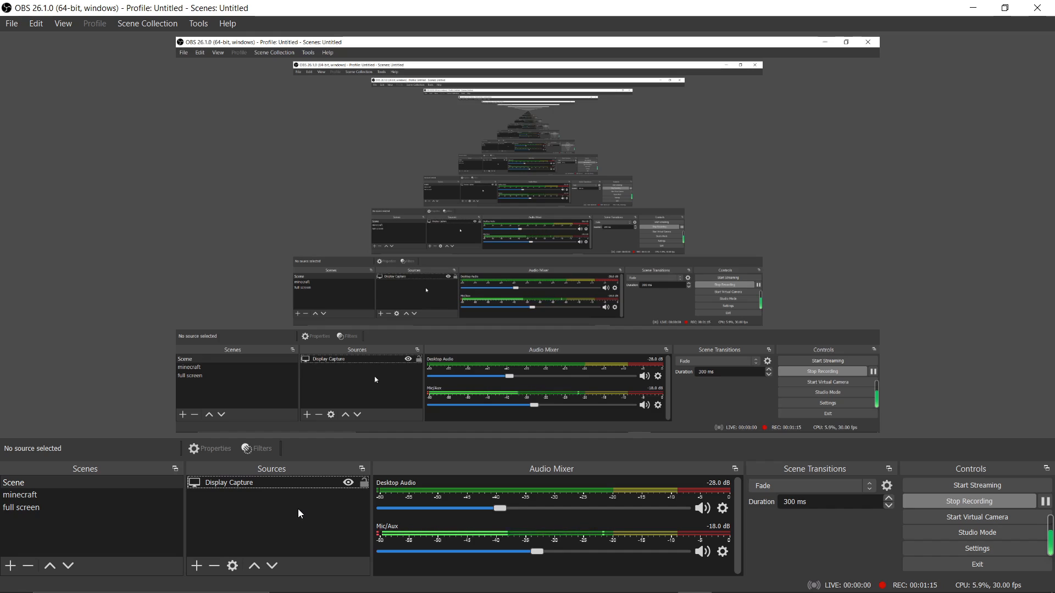
# Add a new Window Capture source named Window Capture 2 to the current scene in OBS.
pyautogui.click(197, 566)
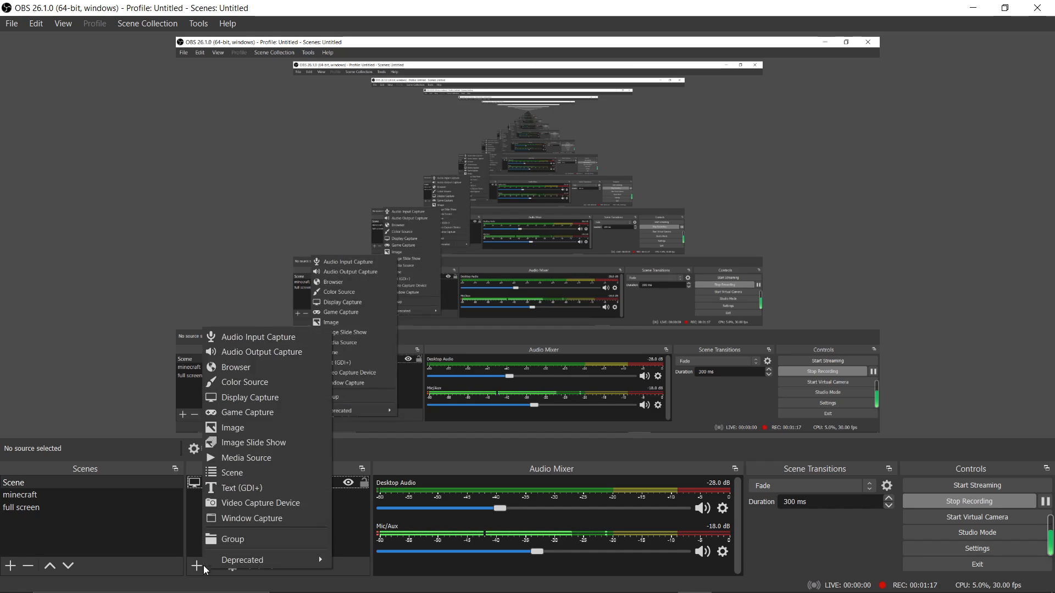
pyautogui.click(272, 519)
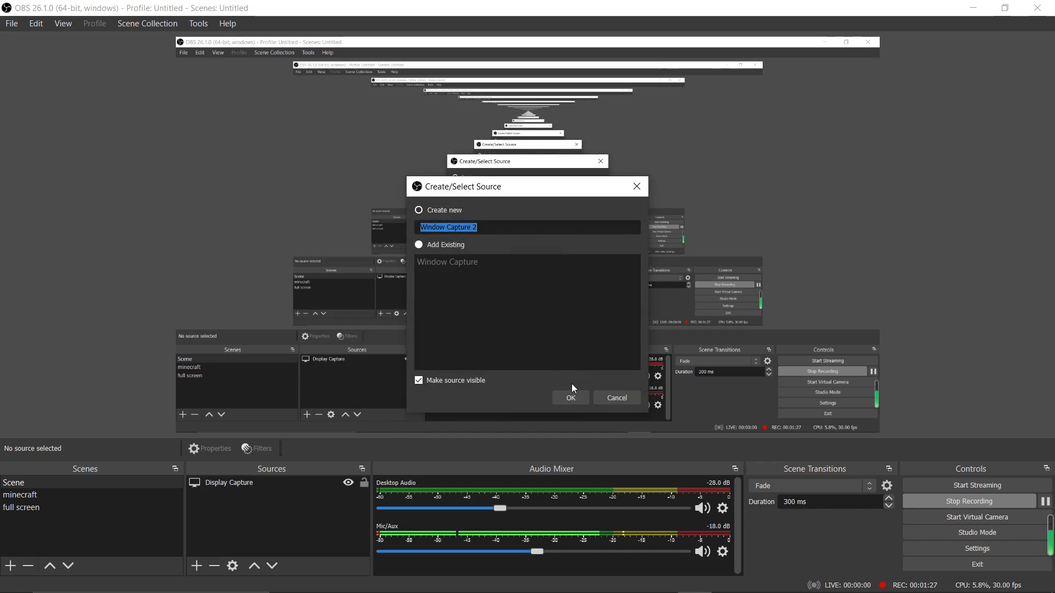
pyautogui.click(572, 393)
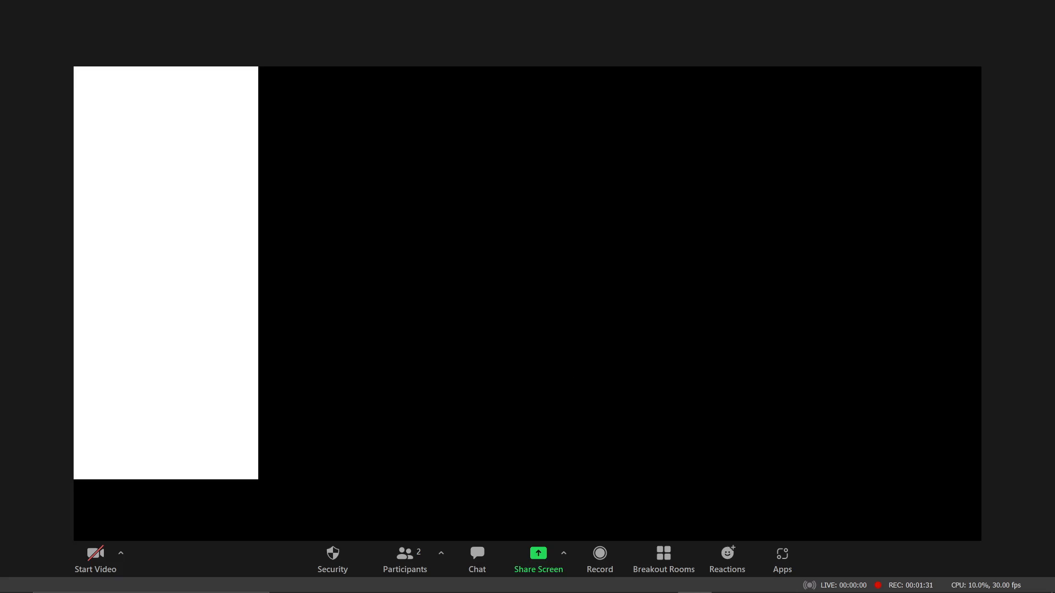
pyautogui.moveTo(176, 422); pyautogui.dragTo(525, 65)
pyautogui.click(657, 61)
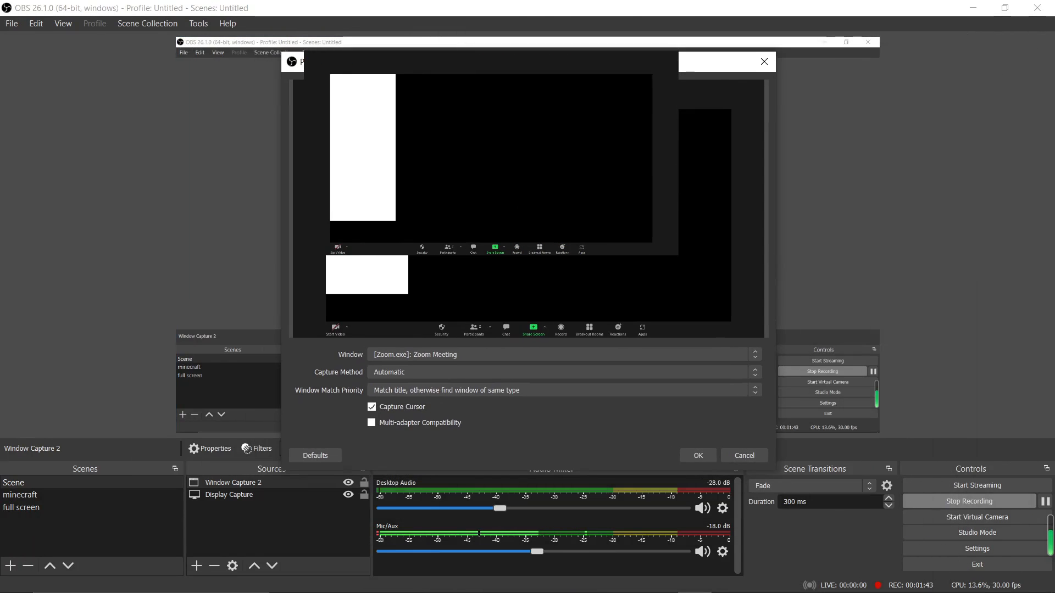
# Set the source to capture the Zoom Meeting window using Windows Graphics Capture (Windows 10 1903 and up).
pyautogui.click(509, 354)
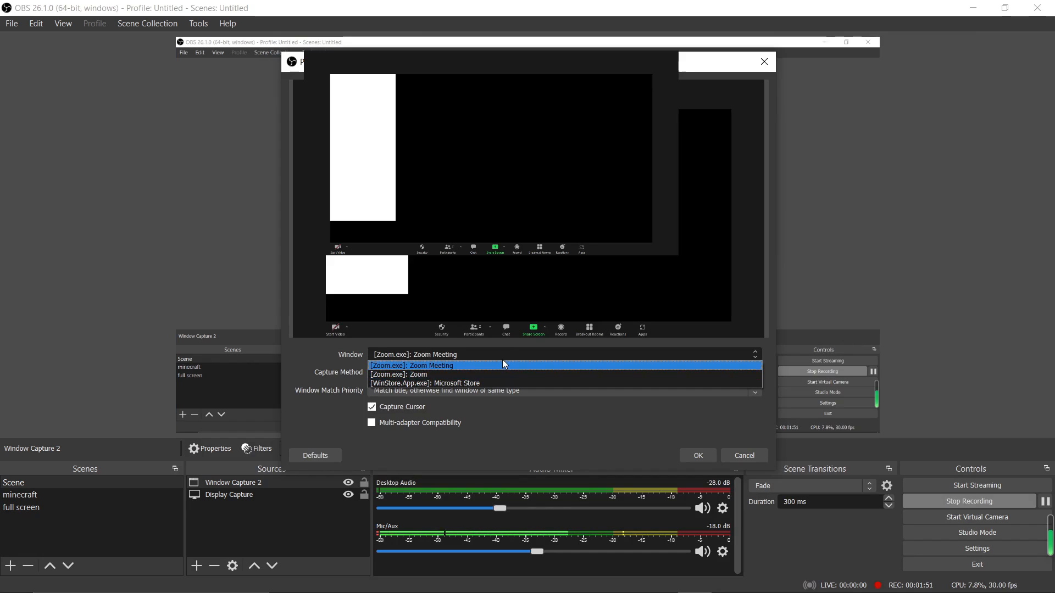
pyautogui.click(503, 364)
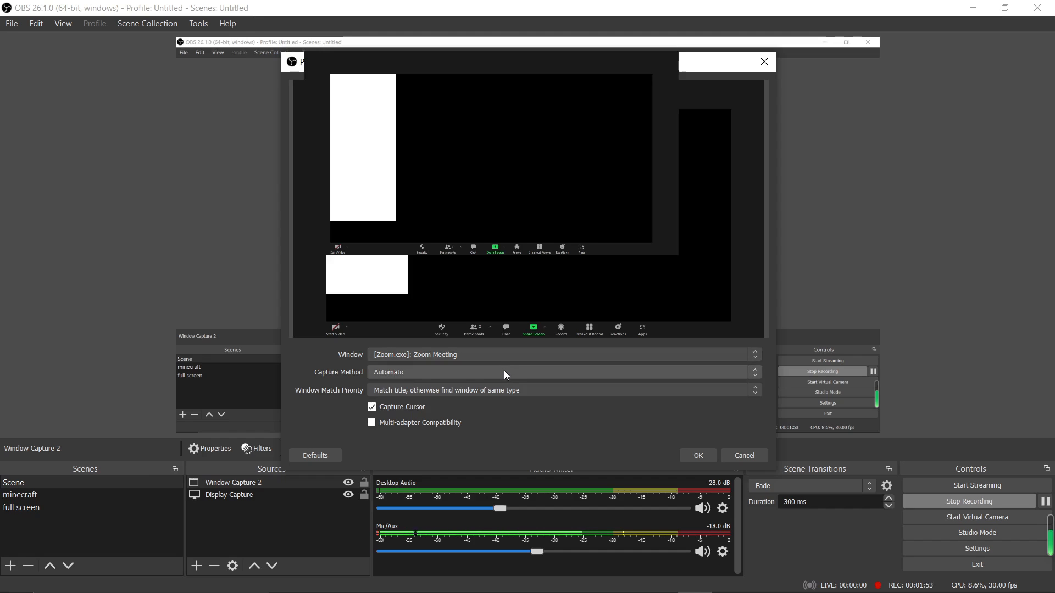
pyautogui.click(504, 372)
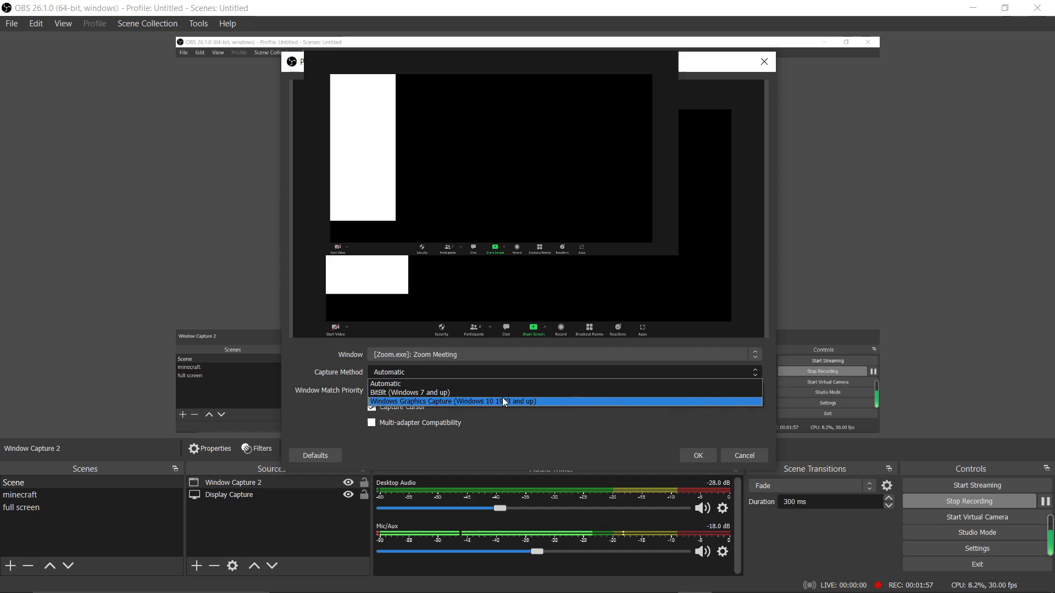
pyautogui.click(502, 398)
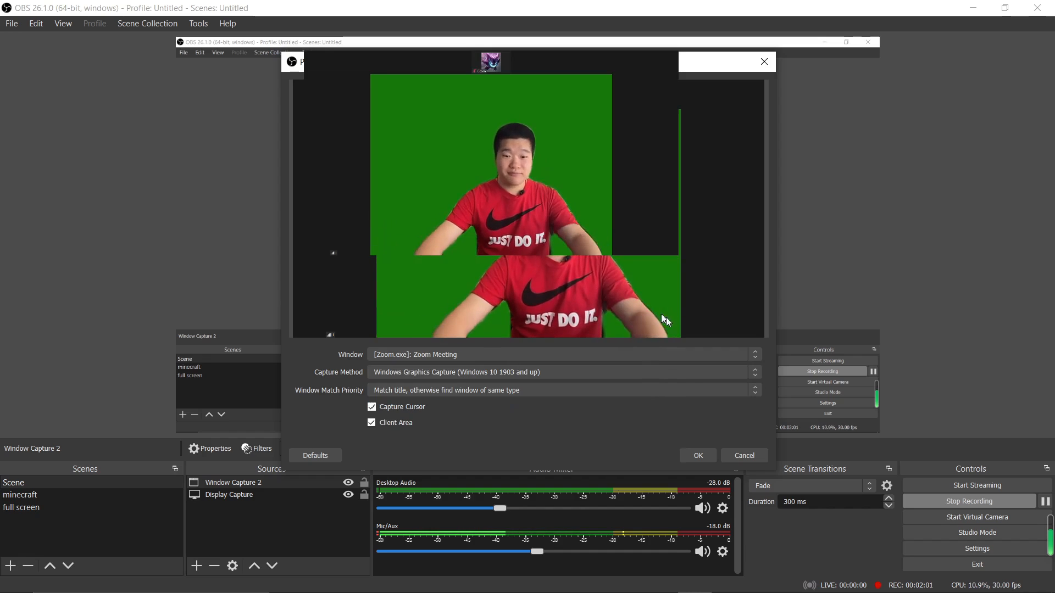
pyautogui.click(700, 451)
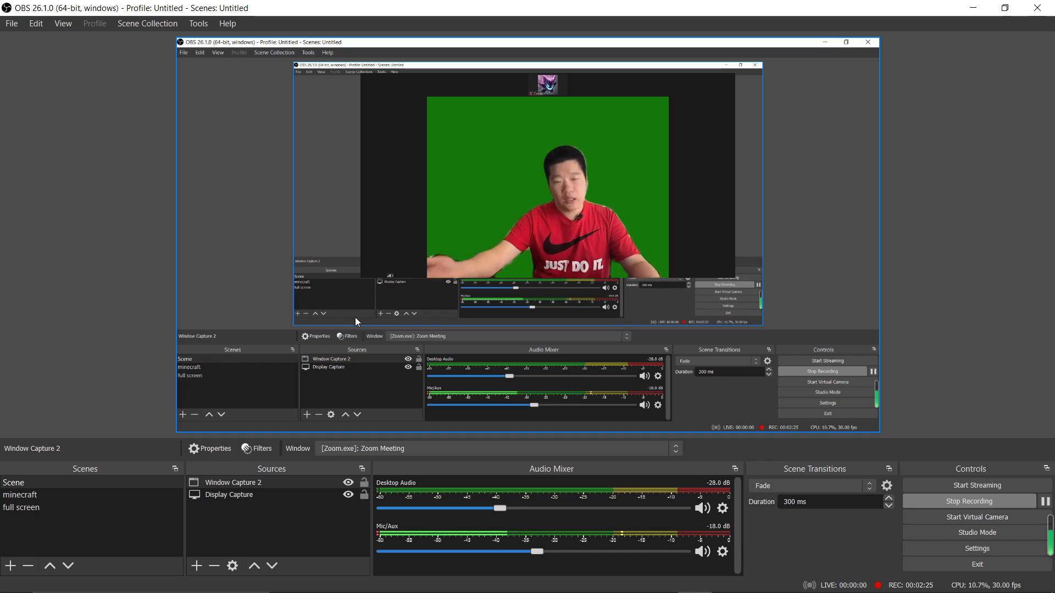
# Open the transform settings of Window Capture 2 and move the dialog clear of the camera image.
pyautogui.click(246, 483)
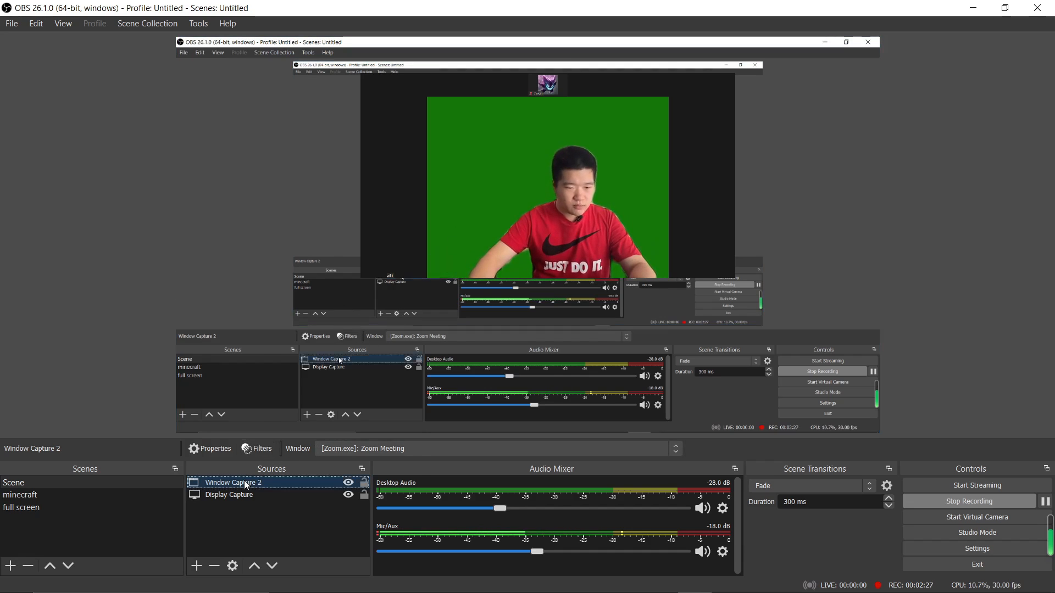
pyautogui.rightClick(246, 484)
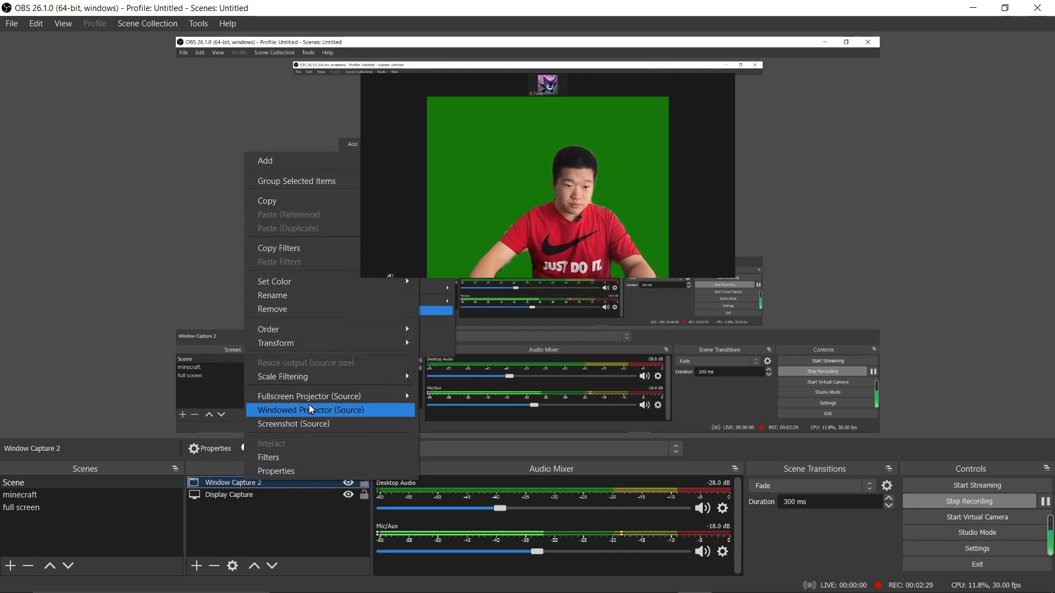
pyautogui.moveTo(341, 341)
pyautogui.click(405, 325)
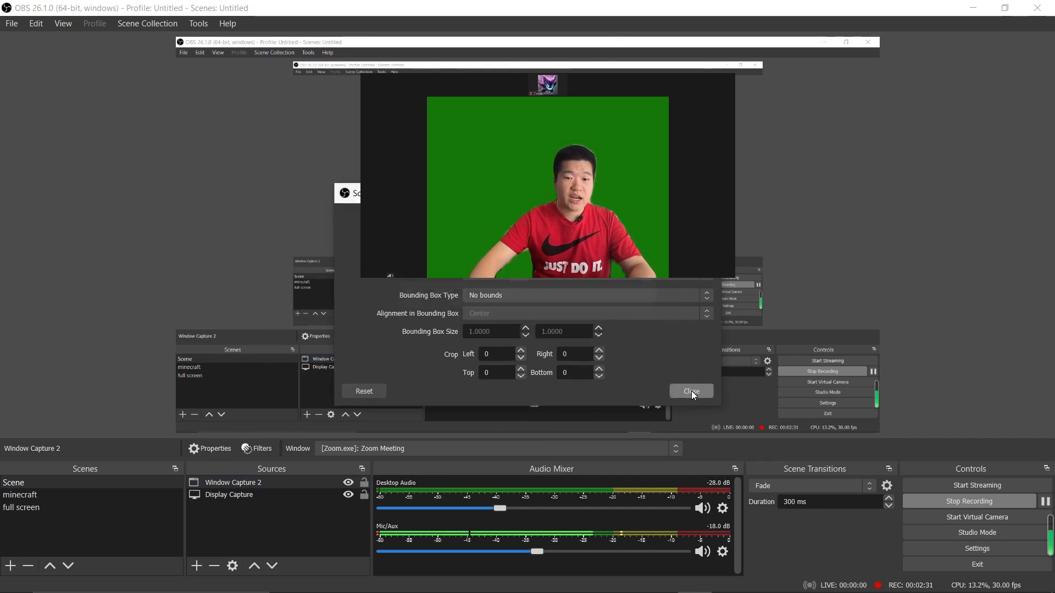
pyautogui.moveTo(591, 193); pyautogui.dragTo(928, 83)
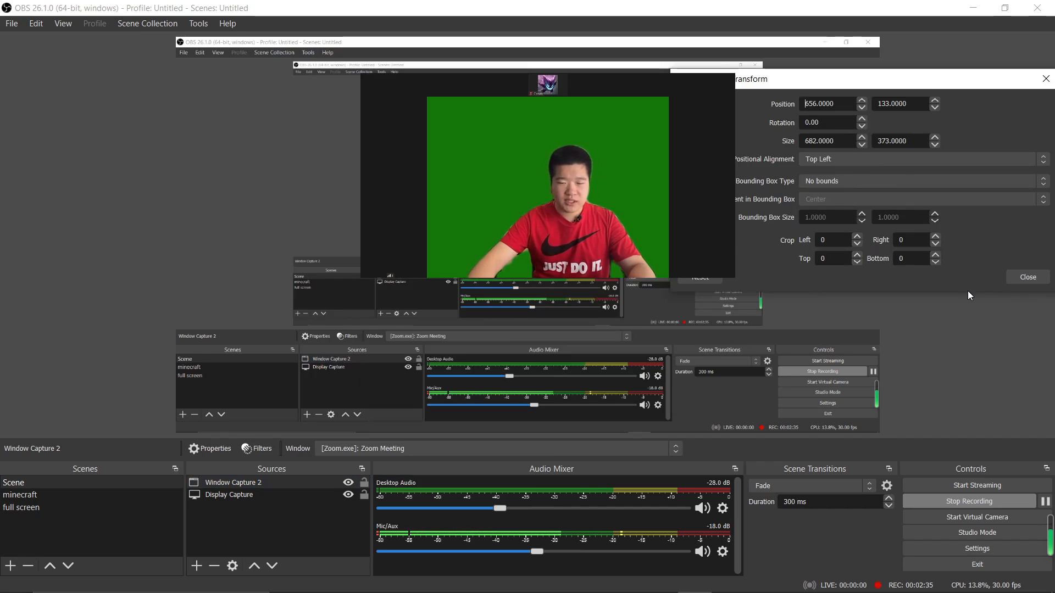
# Set the top crop of Window Capture 2 to 80.
pyautogui.click(935, 255)
pyautogui.click(935, 255)
pyautogui.click(935, 263)
pyautogui.click(935, 262)
pyautogui.moveTo(832, 260); pyautogui.dragTo(806, 259)
pyautogui.write('50')
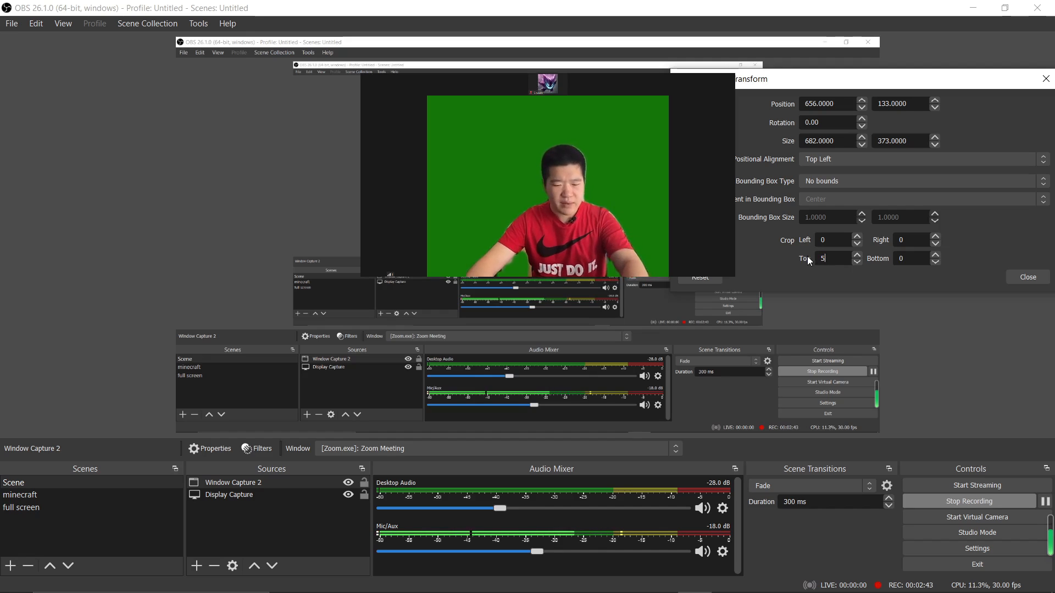
pyautogui.write('80')
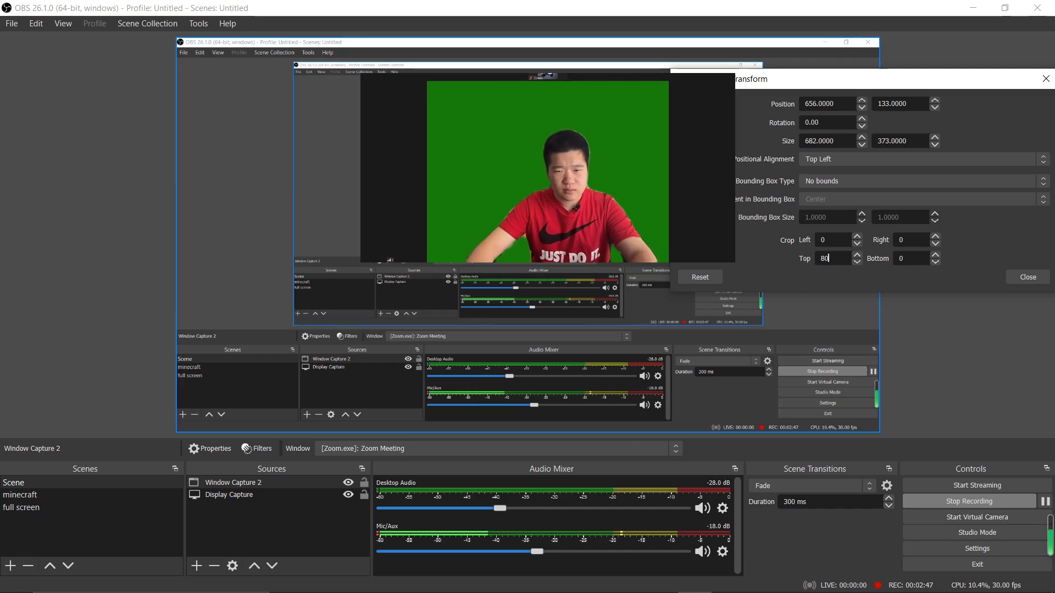
# Enlarge Window Capture 2 to about 1230 × 673 at the canvas's lower left and raise its top crop to 118.
pyautogui.moveTo(416, 212); pyautogui.dragTo(99, 372)
pyautogui.moveTo(791, 78); pyautogui.dragTo(751, 152)
pyautogui.moveTo(666, 86); pyautogui.dragTo(549, 145)
pyautogui.moveTo(705, 151); pyautogui.dragTo(644, 140)
pyautogui.scroll(12, 753, 318)
pyautogui.scroll(7, 753, 318)
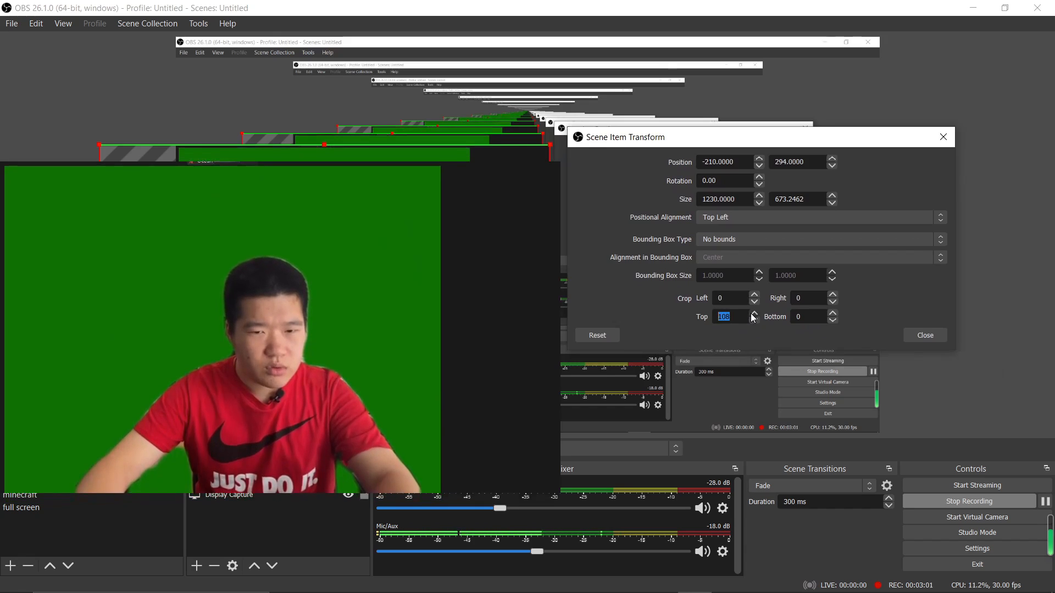
pyautogui.scroll(3, 753, 318)
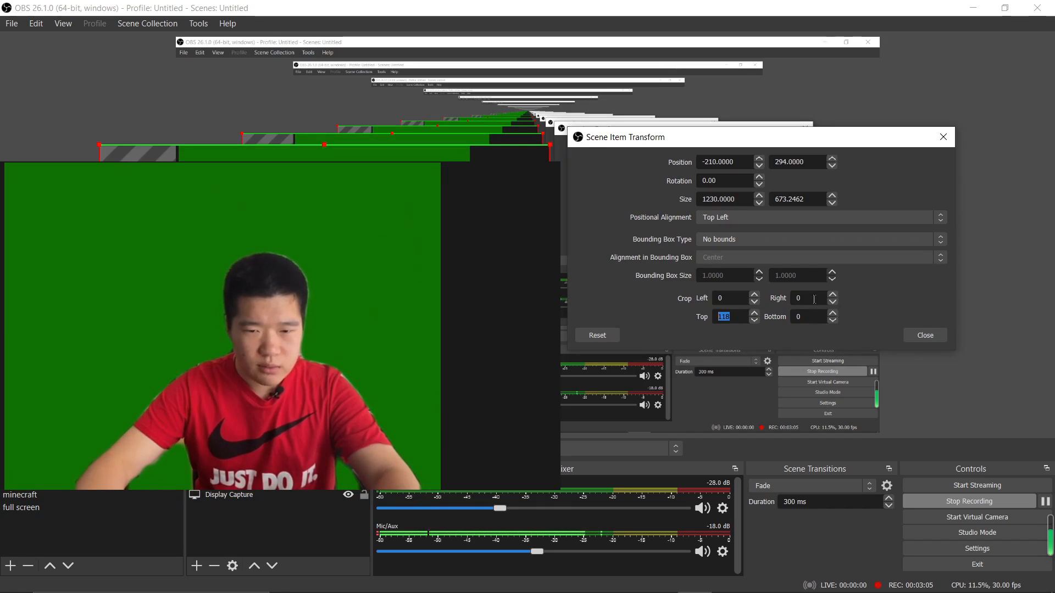
# Set the right crop of Window Capture 2 to 338 and move the source to about position 118, 292.
pyautogui.write('350')
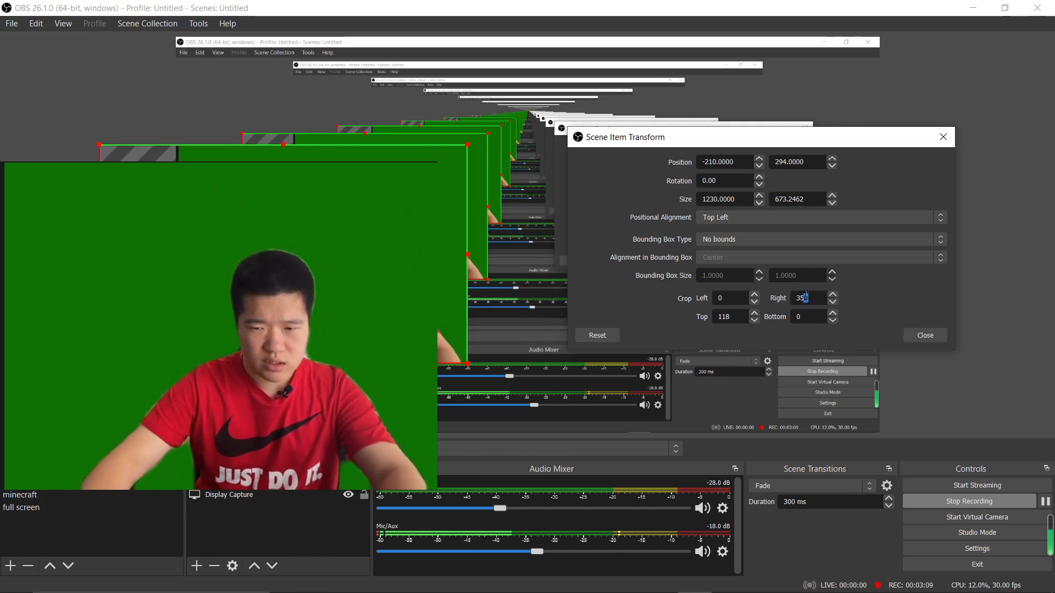
pyautogui.write('30')
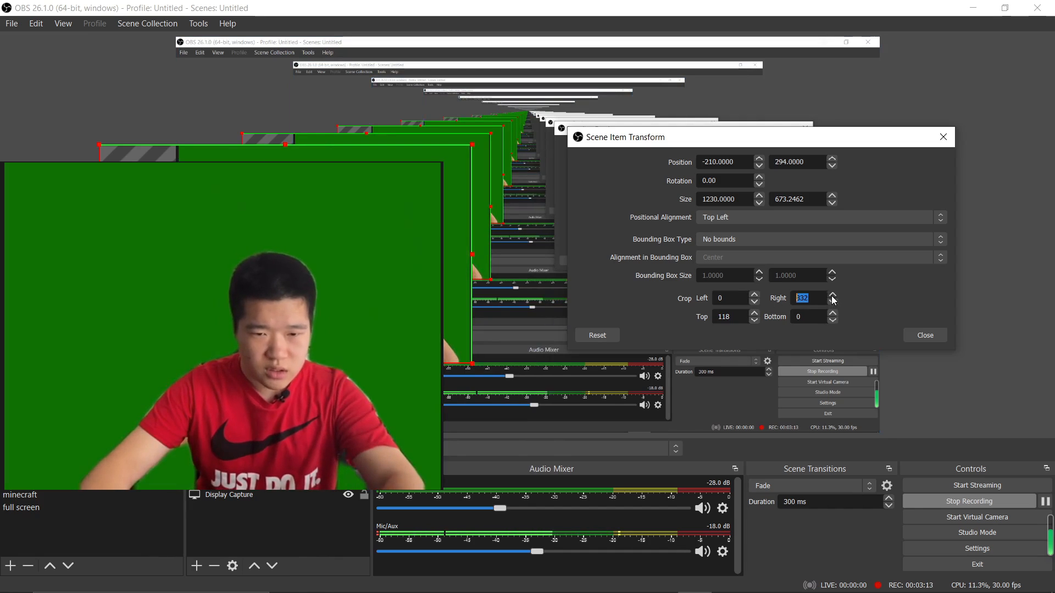
pyautogui.click(832, 296)
pyautogui.moveTo(330, 254); pyautogui.dragTo(450, 254)
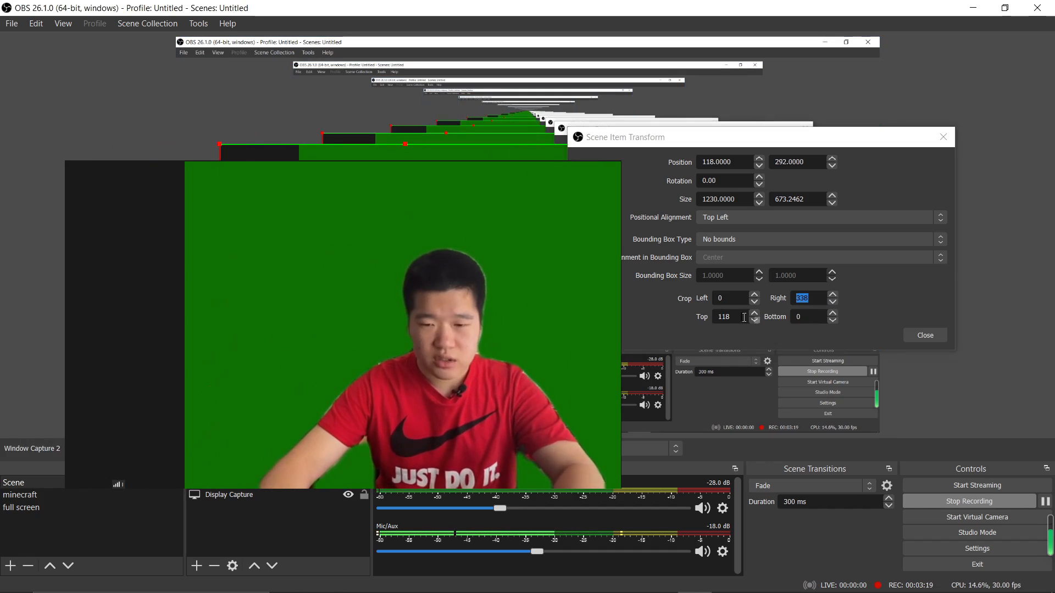
# Set the left crop of Window Capture 2 to 338, trim its bottom edge slightly and close the transform settings.
pyautogui.click(714, 300)
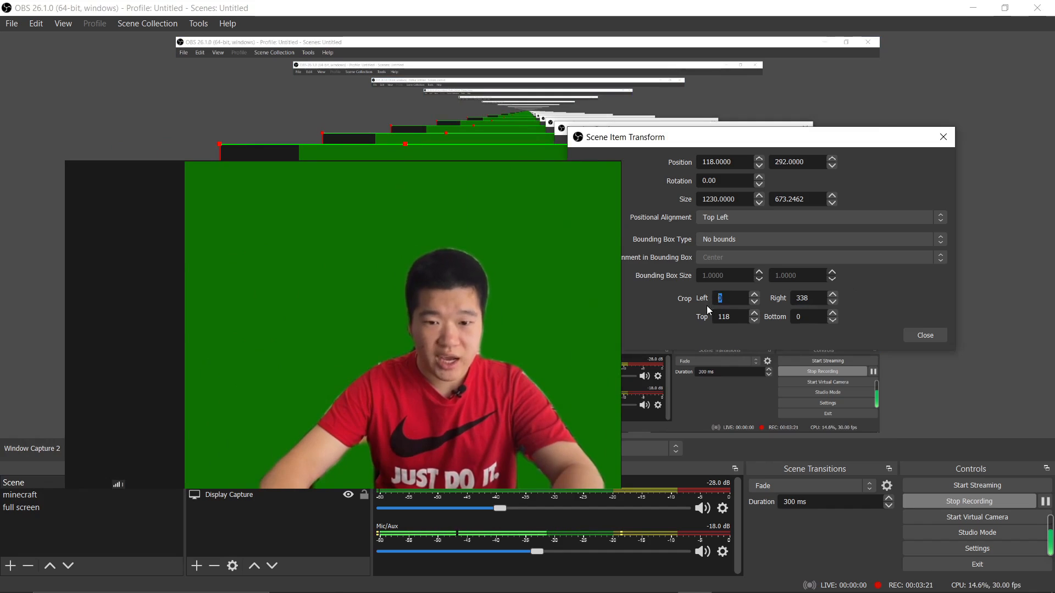
pyautogui.write('338')
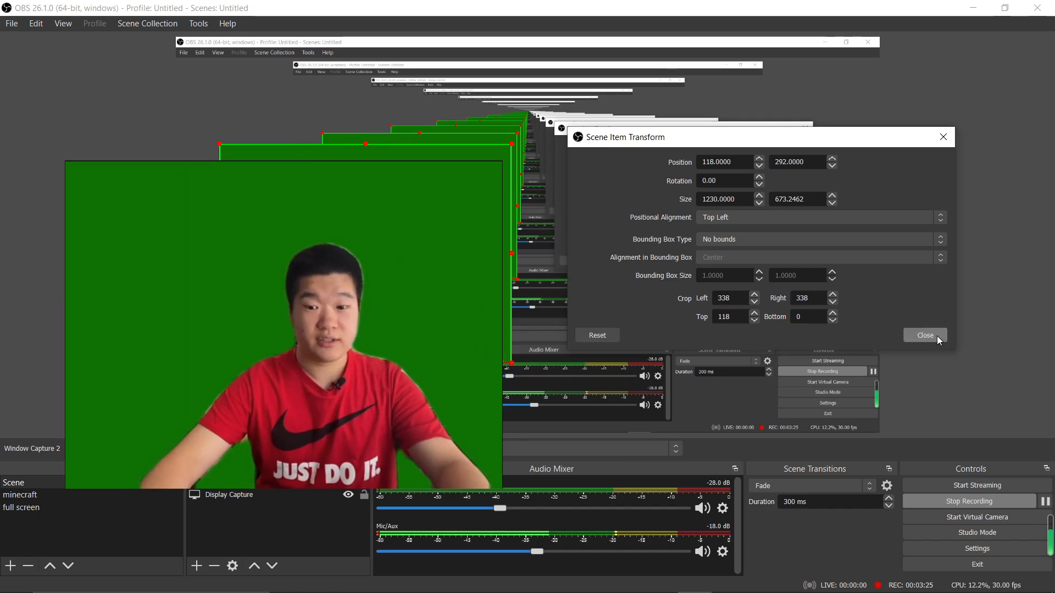
pyautogui.click(833, 313)
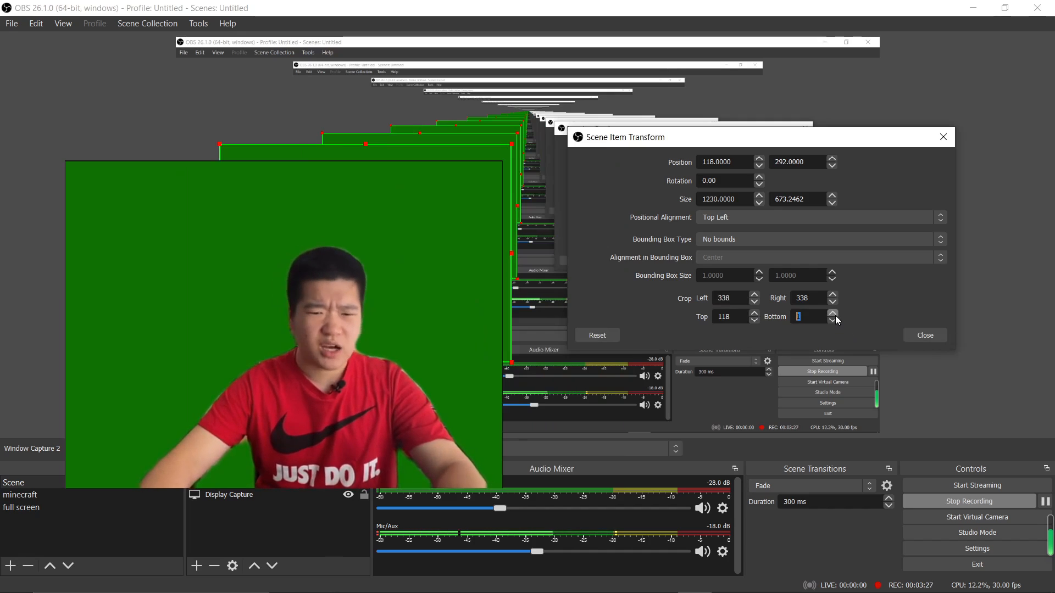
pyautogui.click(925, 334)
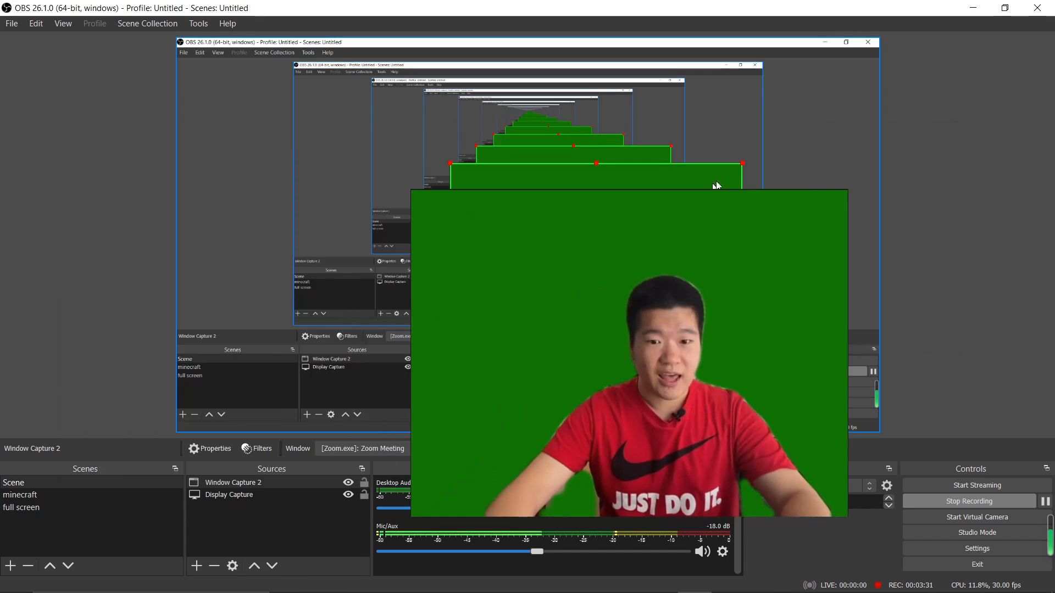
# Shrink the cropped camera source to a small overlay and place it in the lower-left part of the canvas.
pyautogui.moveTo(741, 164); pyautogui.dragTo(613, 261)
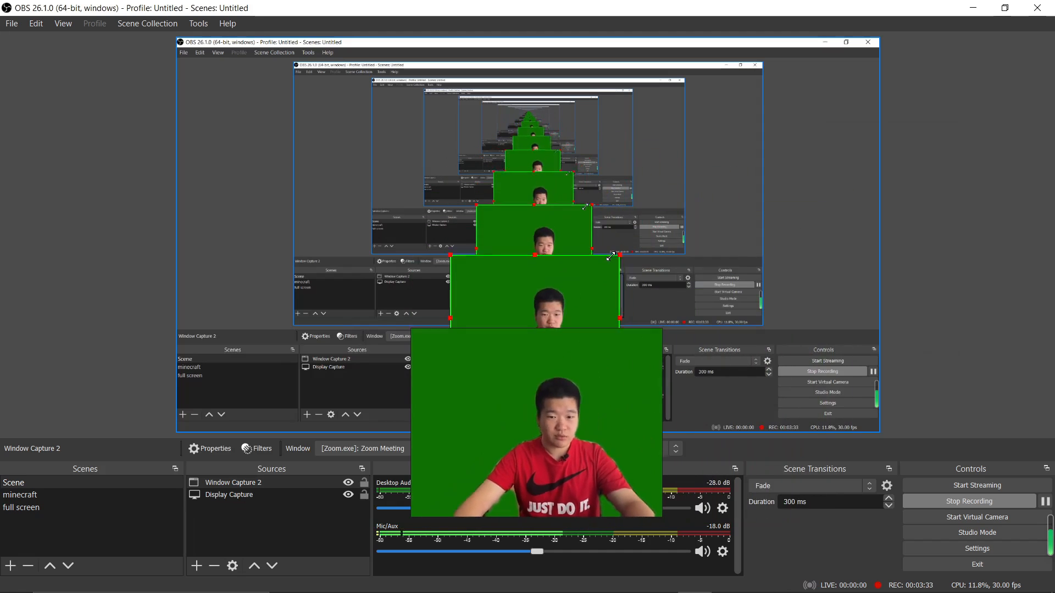
pyautogui.moveTo(575, 308); pyautogui.dragTo(351, 312)
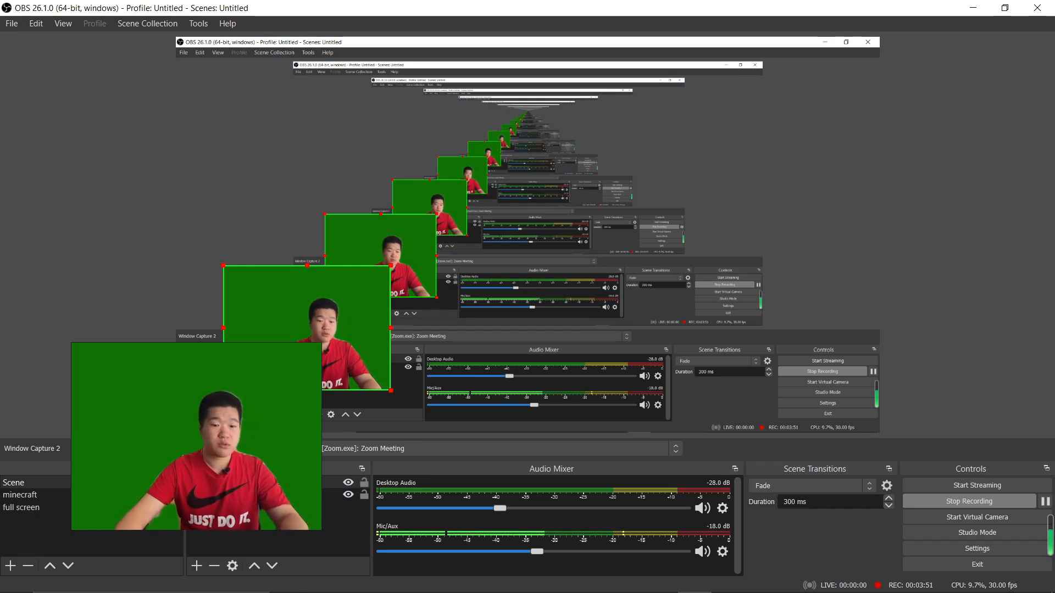
# Add a Chroma Key filter to Window Capture 2 with the key color type Green.
pyautogui.click(231, 448)
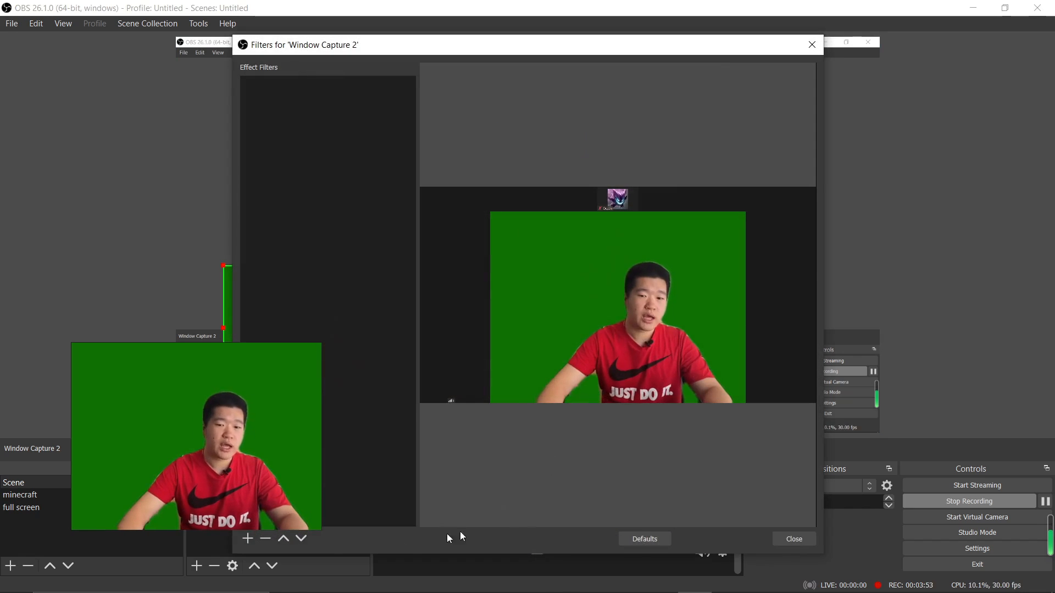
pyautogui.click(247, 541)
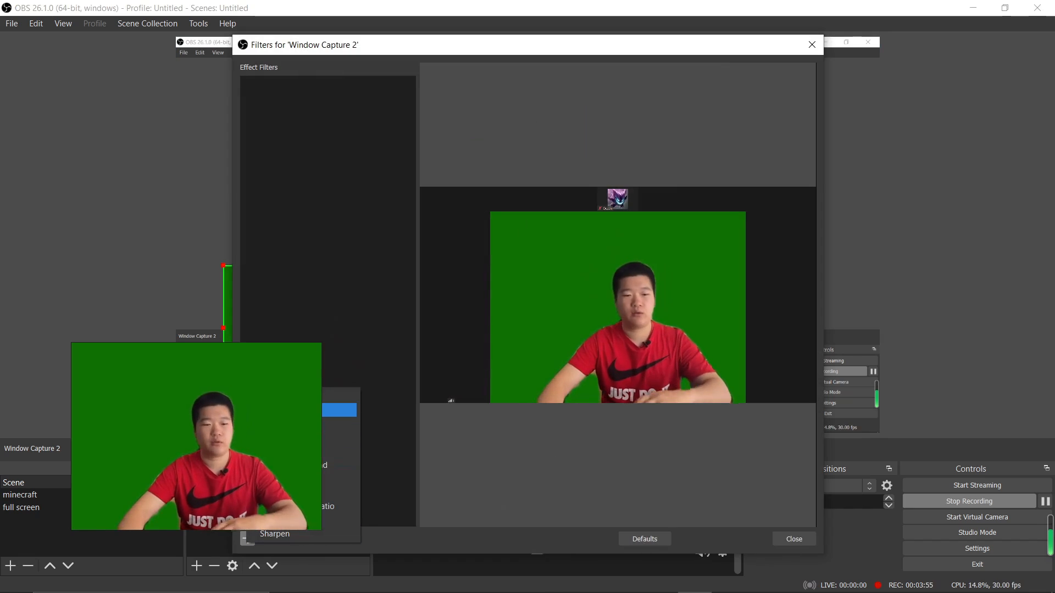
pyautogui.click(340, 410)
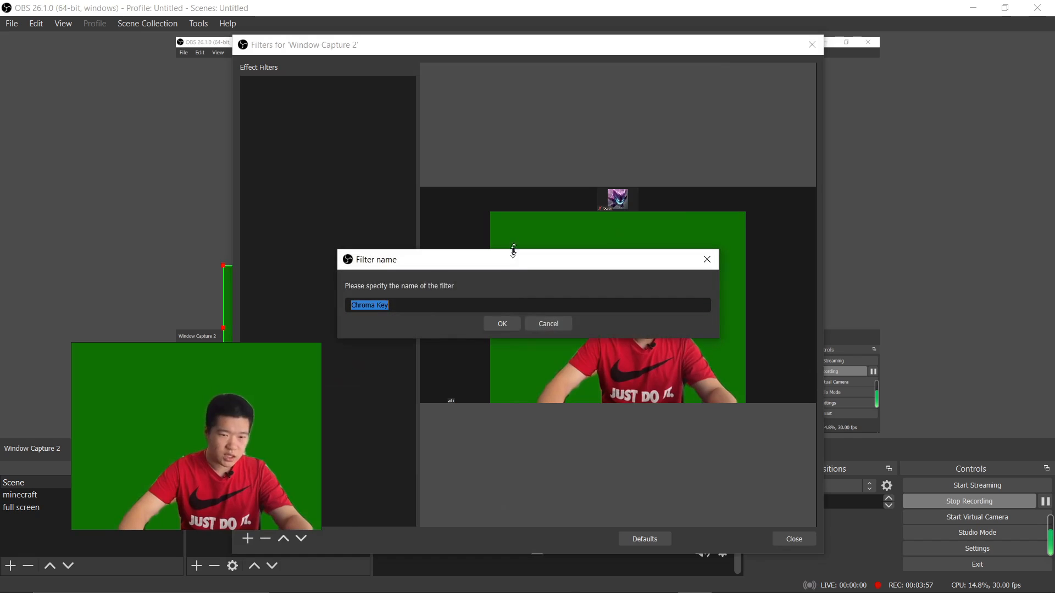
pyautogui.click(510, 325)
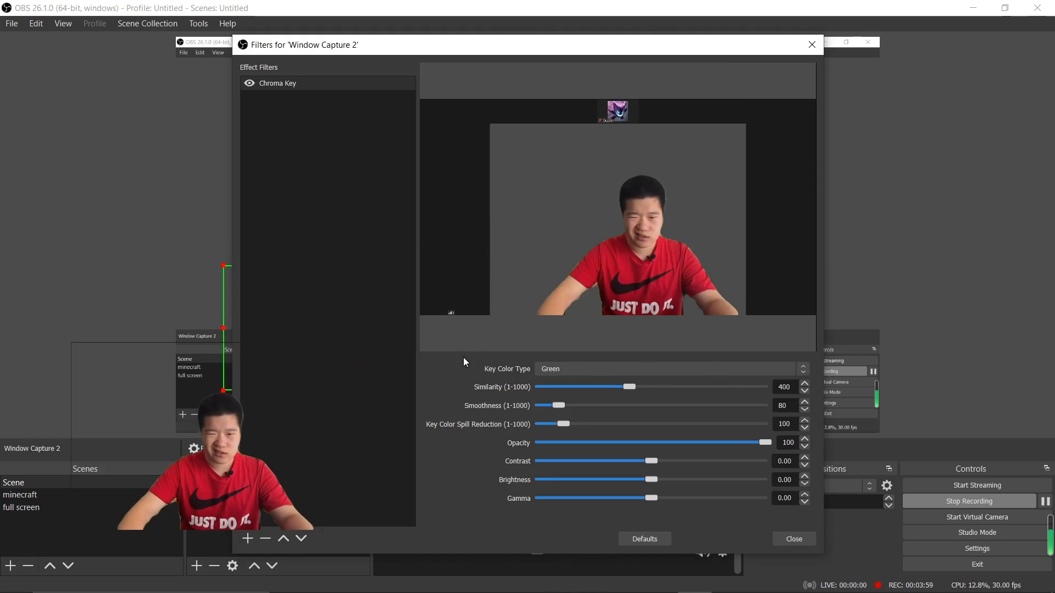
pyautogui.click(627, 373)
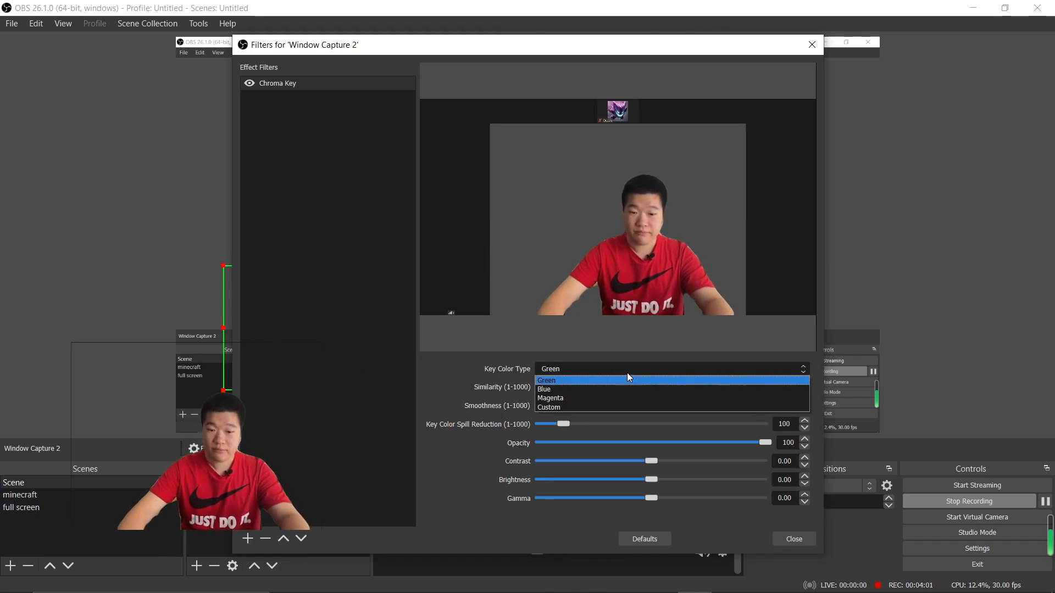
pyautogui.click(632, 379)
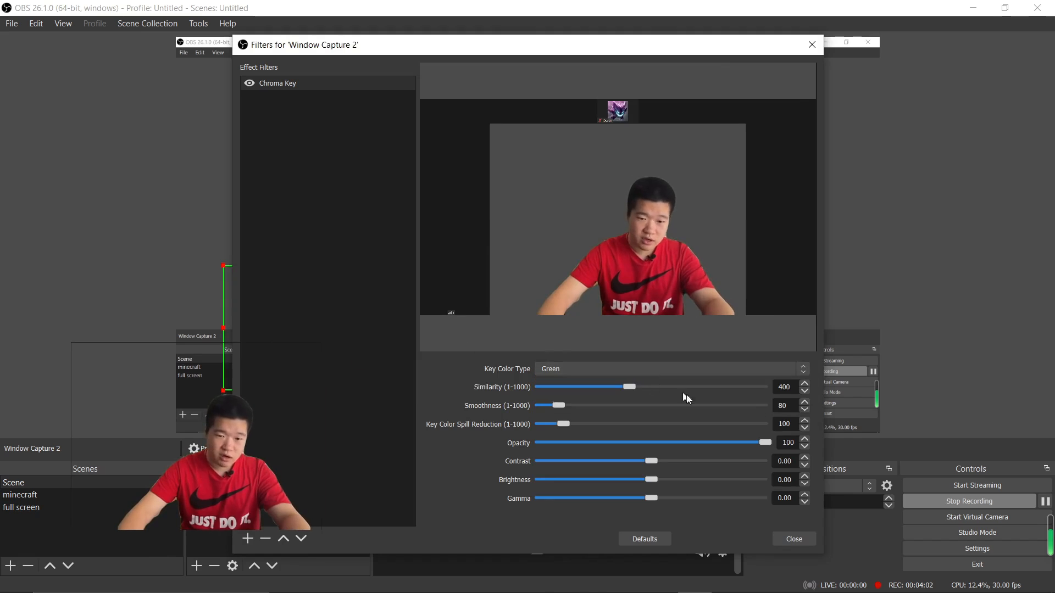
pyautogui.click(794, 539)
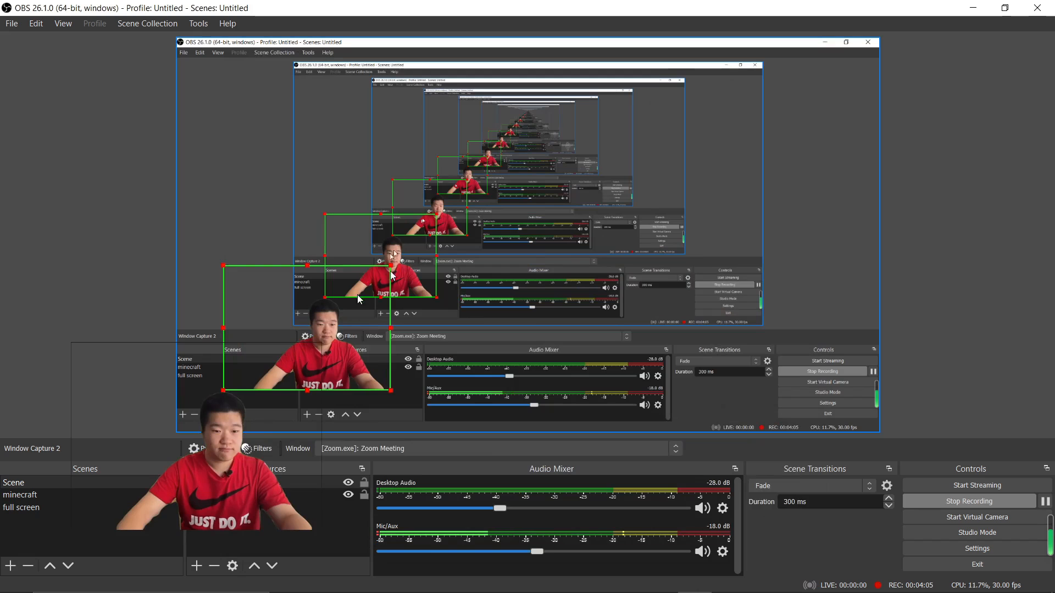
# Try the keyed camera source at a large size and scale it back down to a small lower-left overlay.
pyautogui.moveTo(389, 272); pyautogui.dragTo(609, 189)
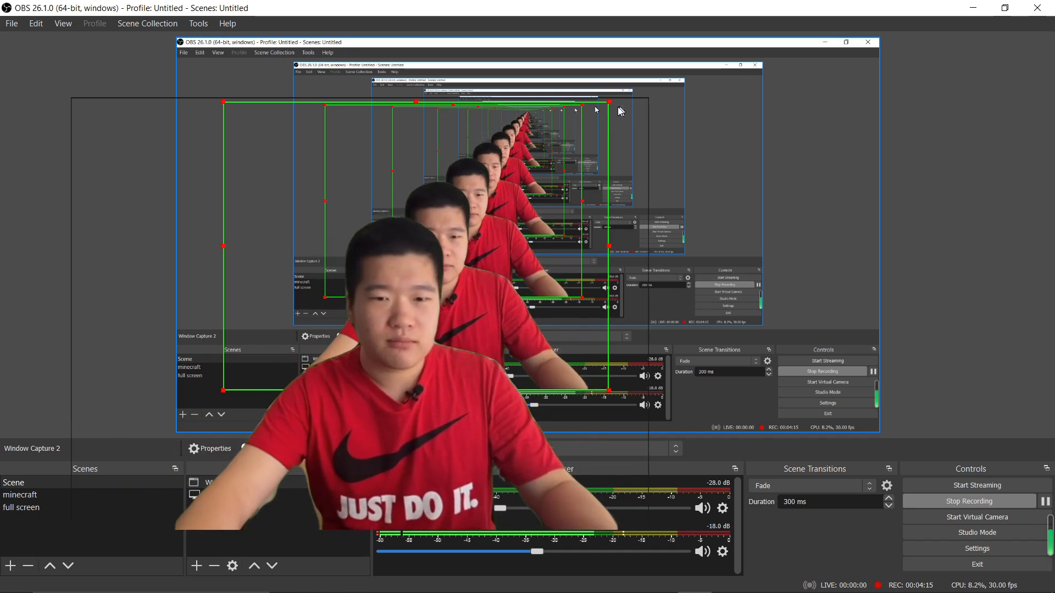
pyautogui.moveTo(609, 103); pyautogui.dragTo(372, 277)
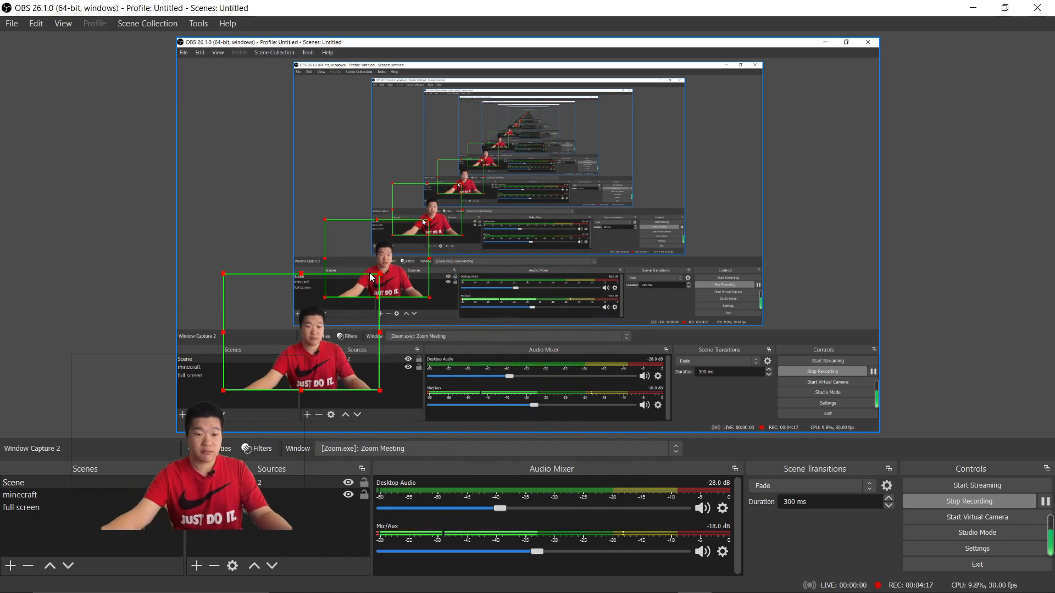